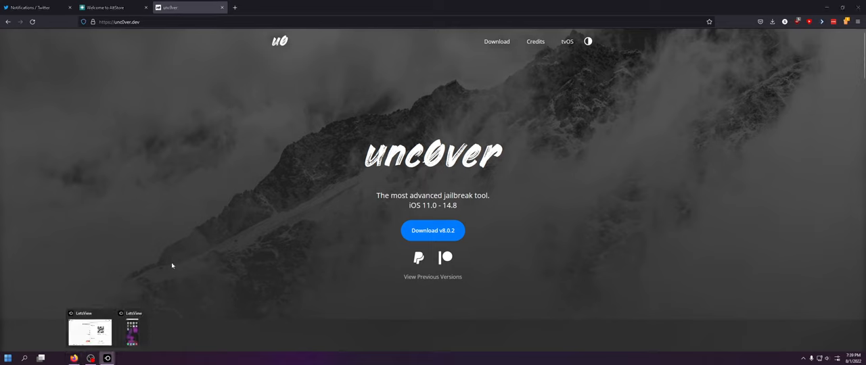
left_click(145, 323)
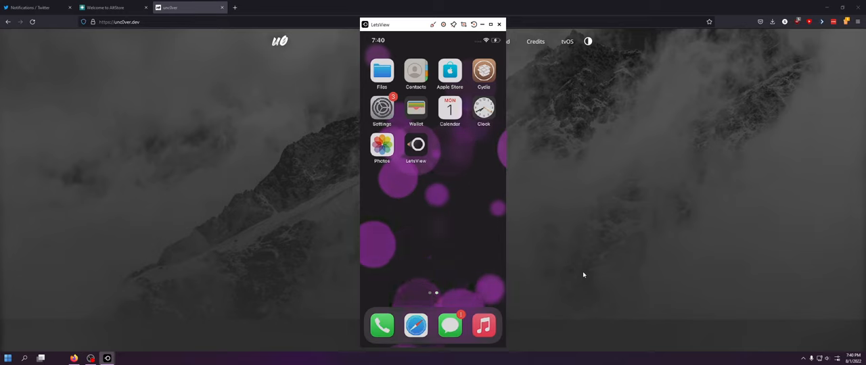
key("alt+Tab")
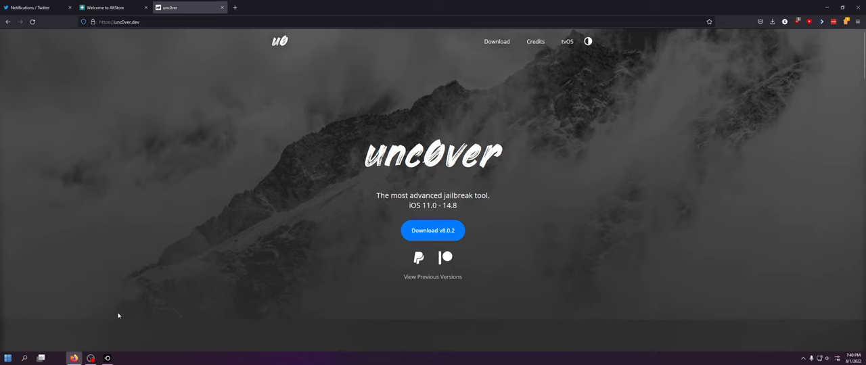
Step: Bring up a File Explorer window at This PC after checking the screen recorder and browser
left_click(91, 358)
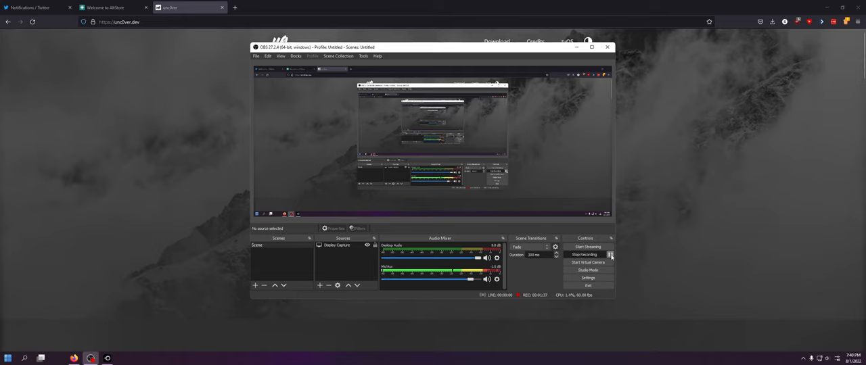
left_click(701, 273)
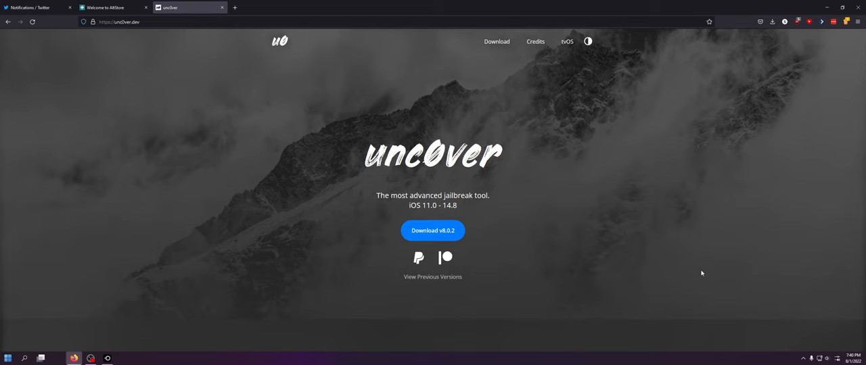
left_click(8, 358)
left_click(126, 289)
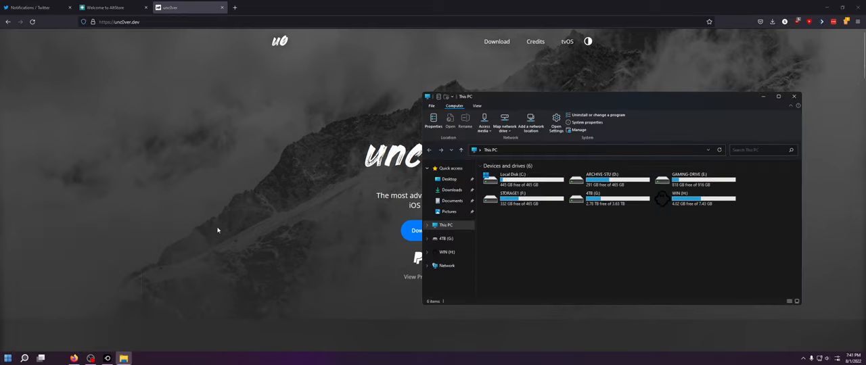
left_click(540, 187)
Step: Navigate Local Disk (C:) > Program Files (x86) > 3uTools and select 3uTools.patched.exe
double_click(540, 182)
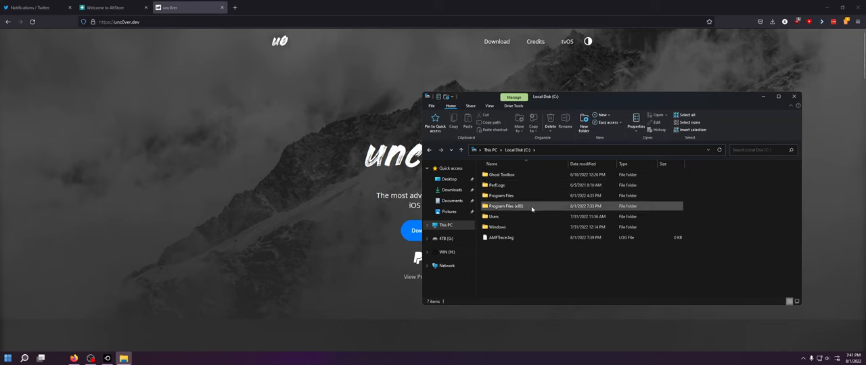
double_click(533, 206)
double_click(525, 174)
scroll(515, 230, "down", 5)
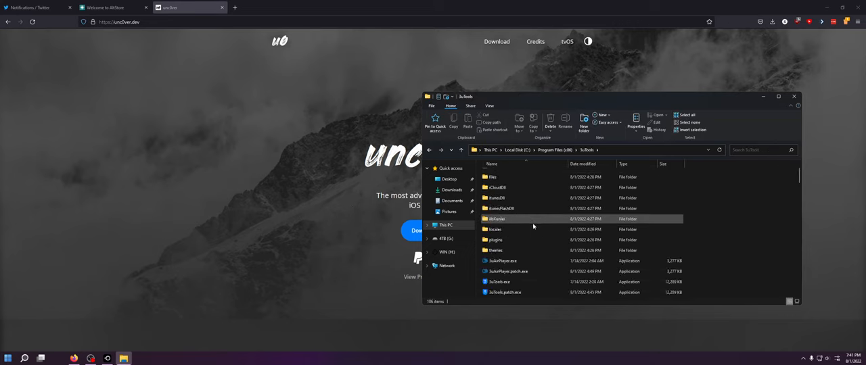
left_click(514, 241)
left_click(525, 271)
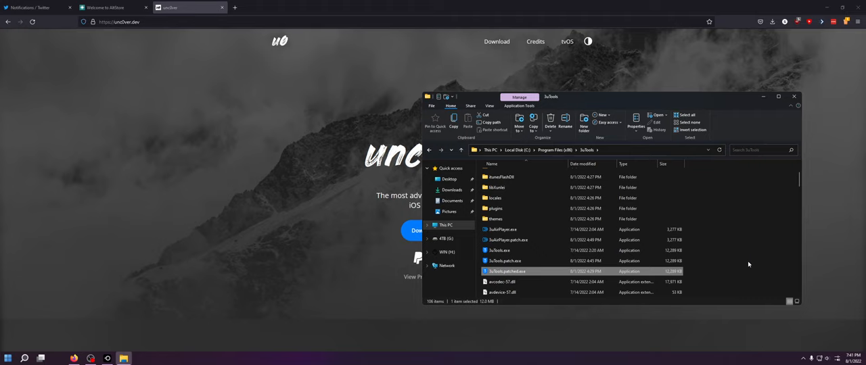
Step: Launch patched 3uTools, dismiss the Connection Reminder and send the Stop iOS Update description file to the iPhone
double_click(504, 271)
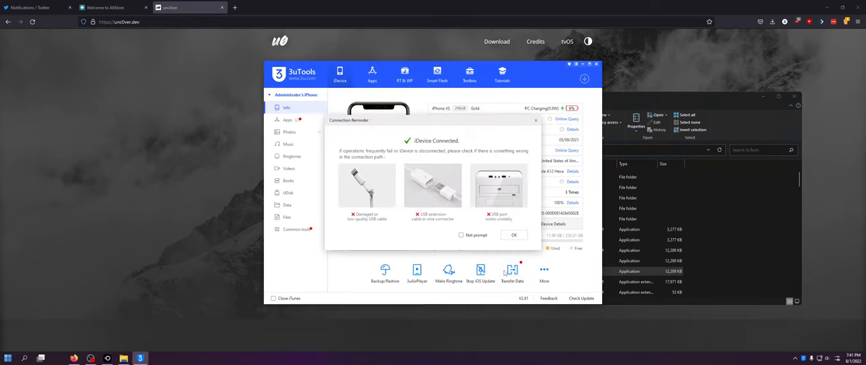
left_click(514, 236)
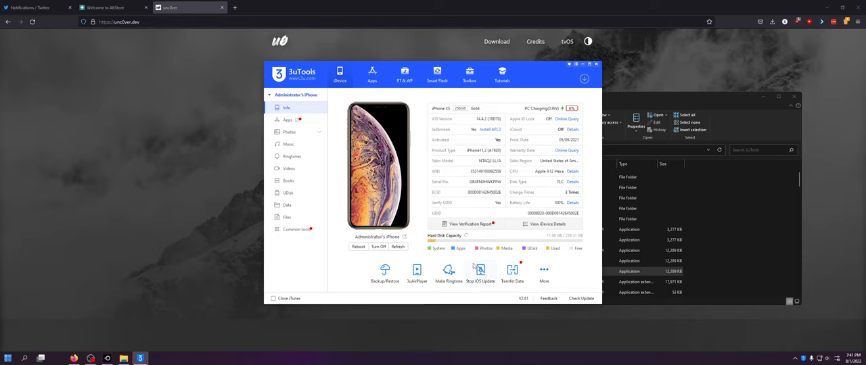
left_click(475, 266)
left_click(437, 181)
left_click(492, 179)
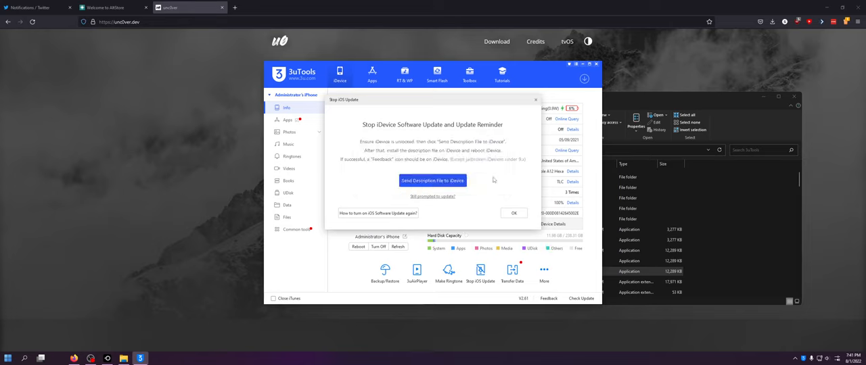
Step: Check the mirrored iPhone in LetsView, close the Stop iOS Update dialog and 3uTools, and return to Firefox
mouse_move(107, 358)
left_click(132, 337)
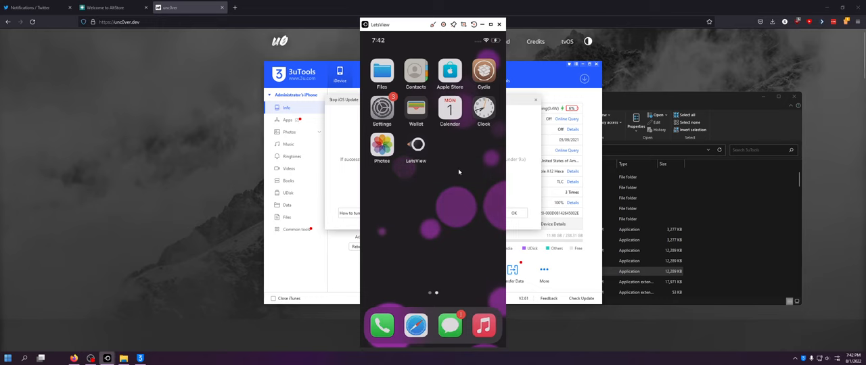
left_click(536, 100)
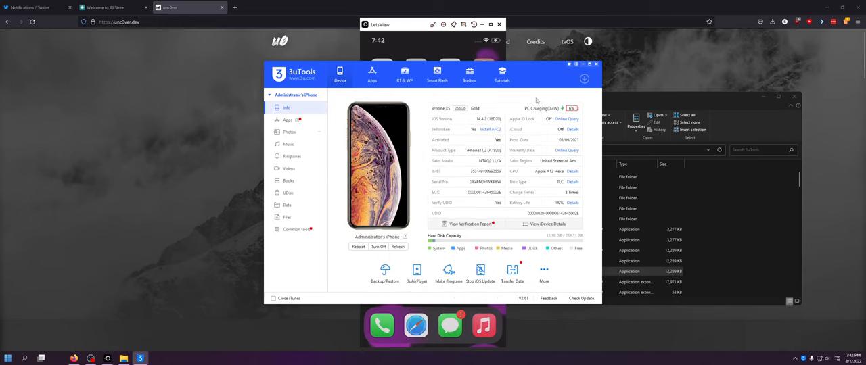
left_click(596, 65)
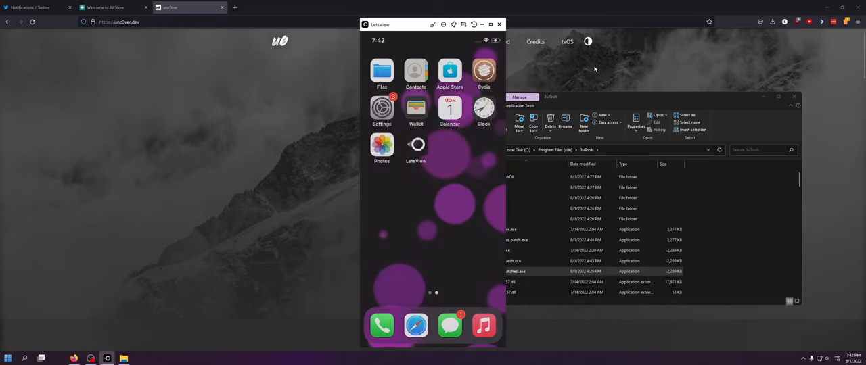
left_click(595, 69)
Step: Download AltServer for Windows from the AltStore page and run setup.exe from altinstaller.zip
left_click(101, 7)
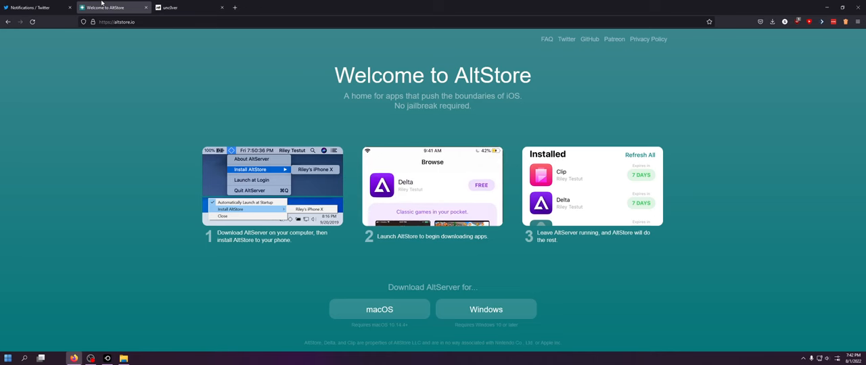
left_click(494, 315)
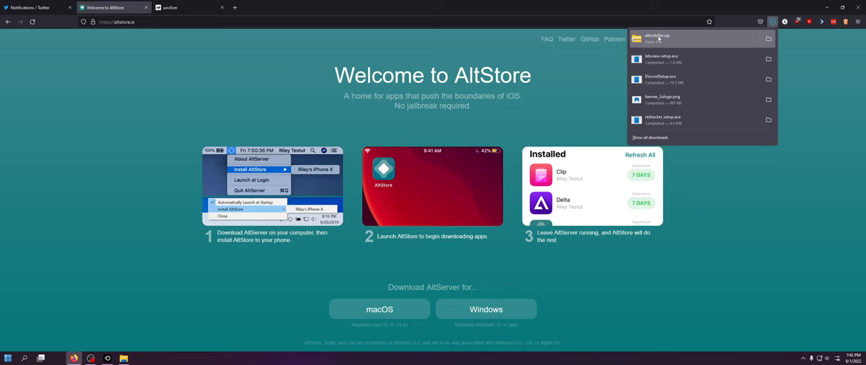
left_click(657, 38)
left_click(508, 196)
double_click(509, 184)
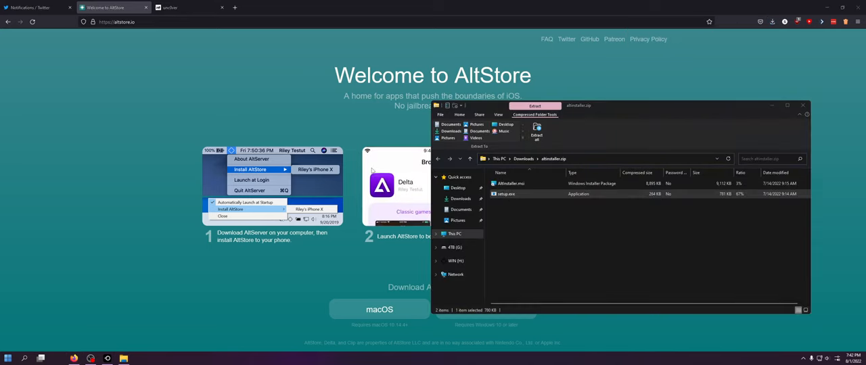
Step: Install AltServer with the default folder, close the installer and zip window, and show the system tray overflow
left_click(465, 237)
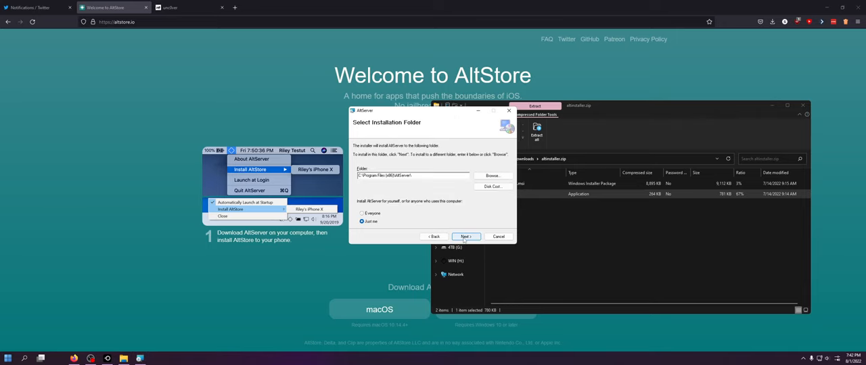
left_click(464, 237)
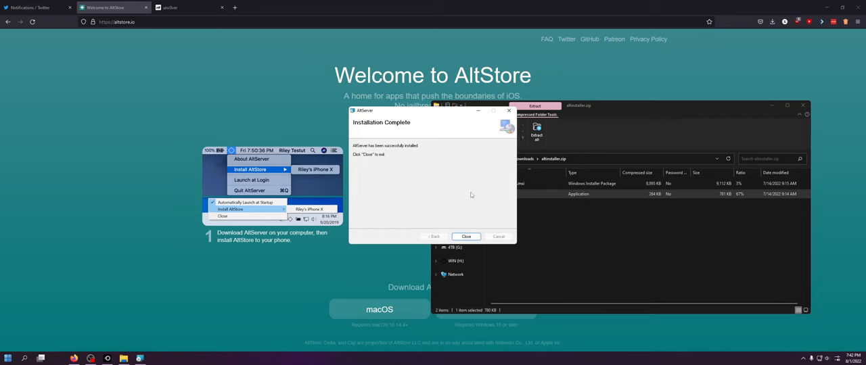
left_click(467, 237)
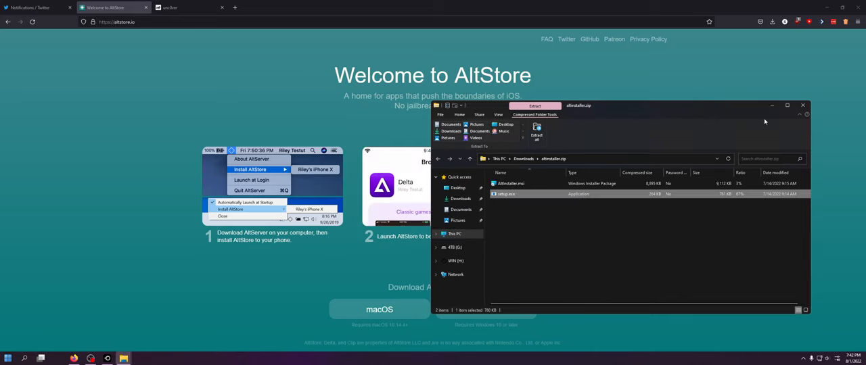
left_click(803, 104)
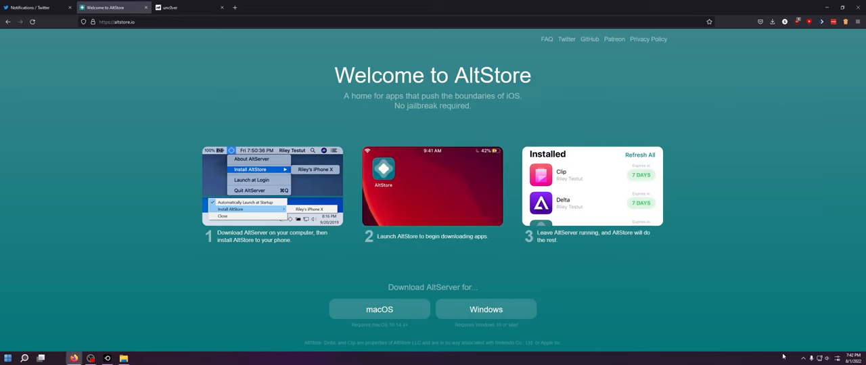
left_click(804, 360)
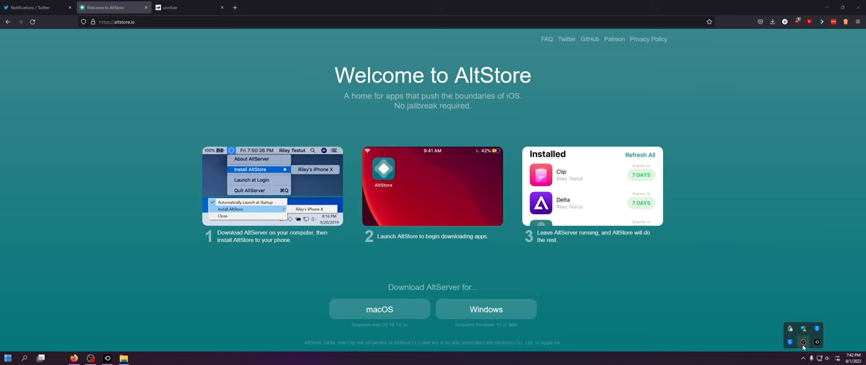
Step: Launch AltServer from Start search and allow it access through the Windows firewall
left_click(649, 327)
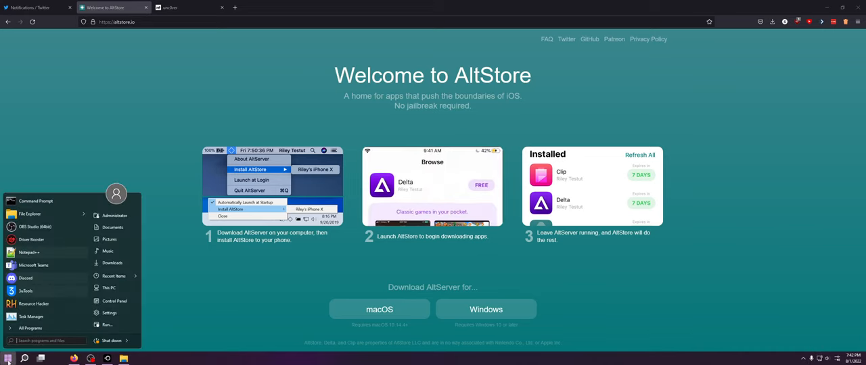
type("a")
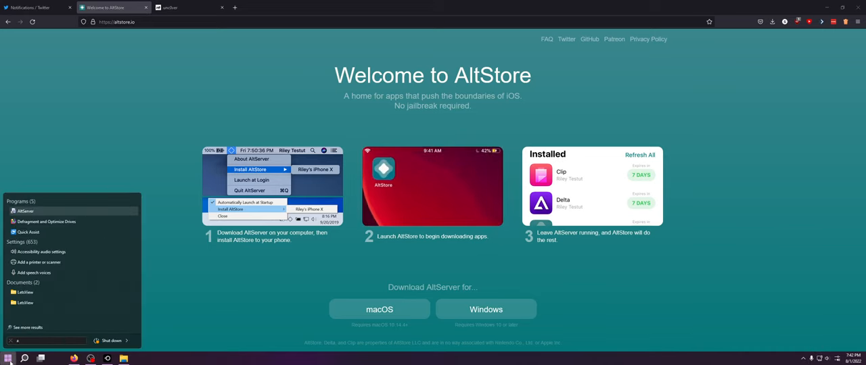
right_click(37, 212)
left_click(45, 217)
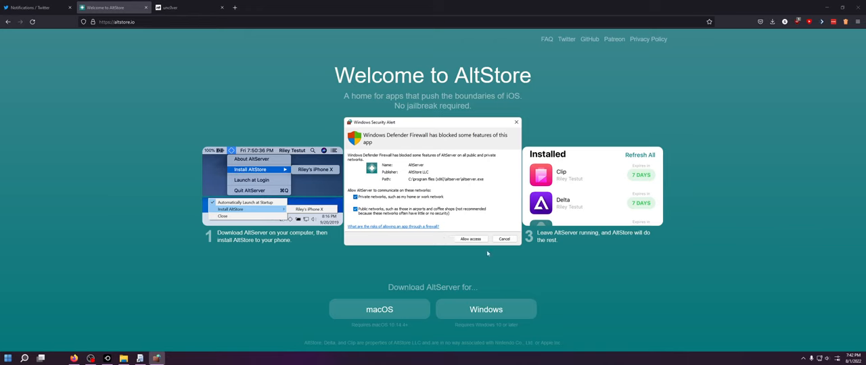
left_click(475, 240)
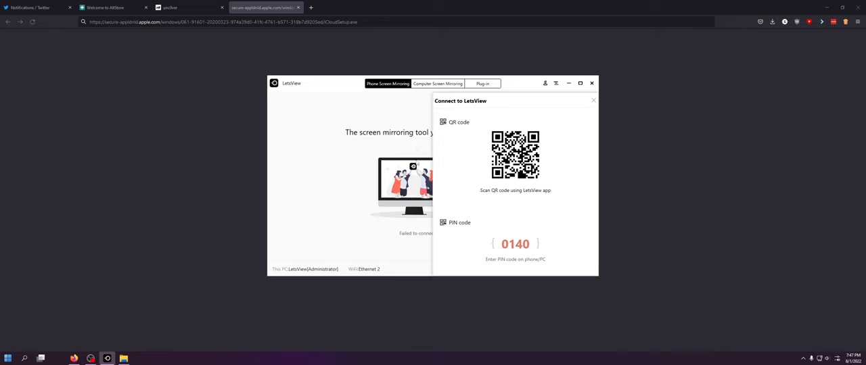
mouse_move(91, 358)
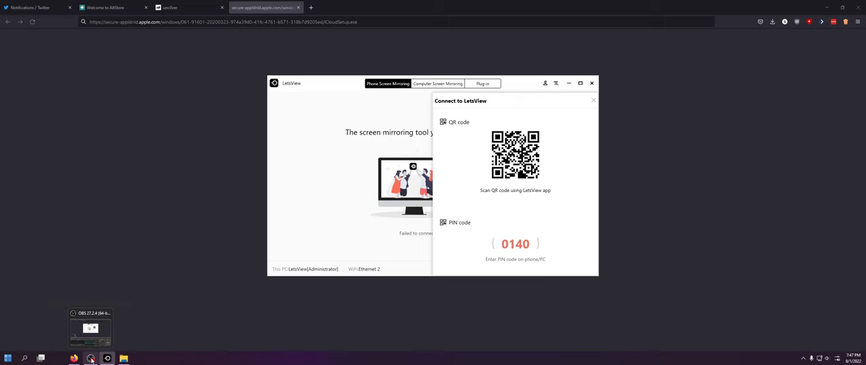
Step: Toggle the OBS recording, check the LetsView mirror, then pause the recording
left_click(92, 360)
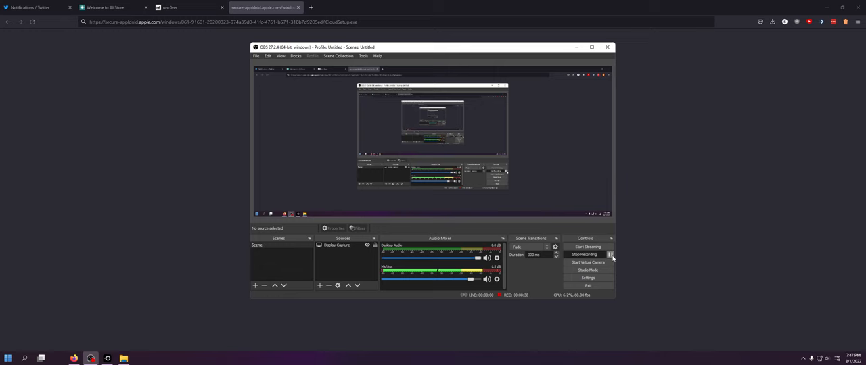
left_click(611, 256)
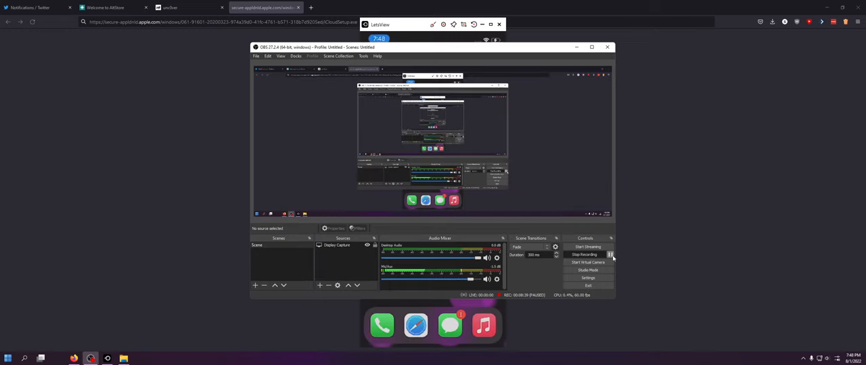
left_click(610, 256)
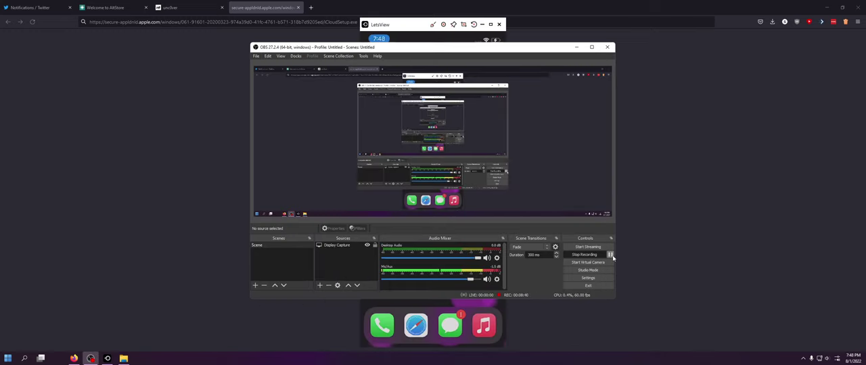
left_click(392, 27)
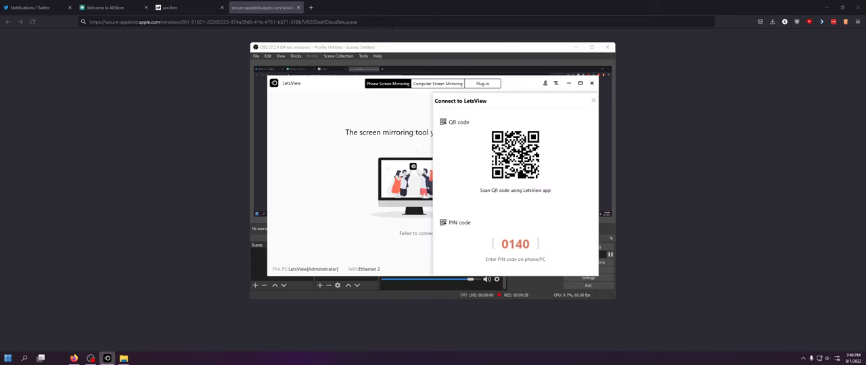
left_click(609, 255)
Step: Resume the OBS recording while AltStore attempts the unc0ver install and the Vortex threat alert appears
left_click(610, 256)
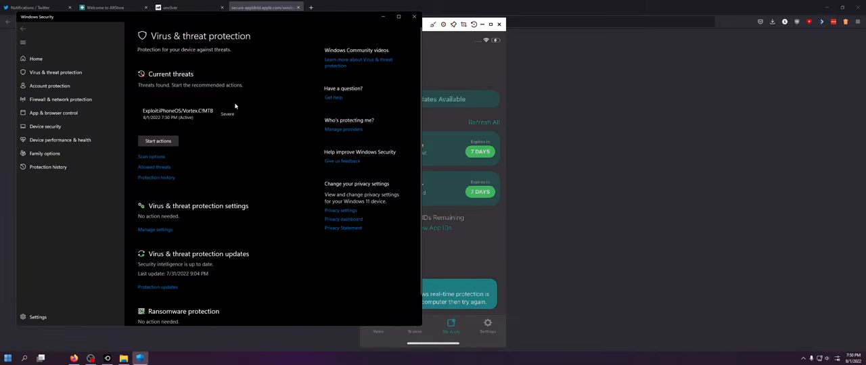
Step: In Protection history, expand the blocked Vortex threat, apply an action to it, and bring LetsView forward
left_click(234, 113)
left_click(211, 121)
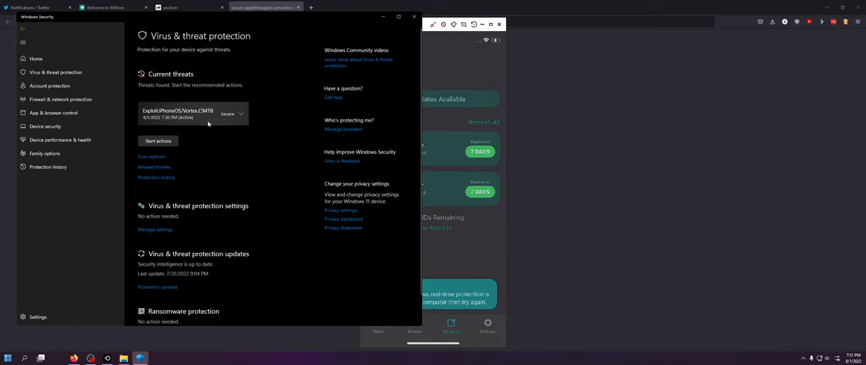
left_click(152, 146)
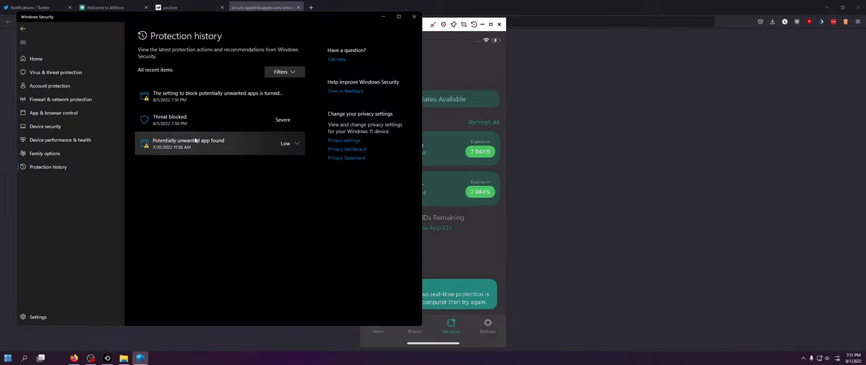
left_click(278, 98)
left_click(268, 144)
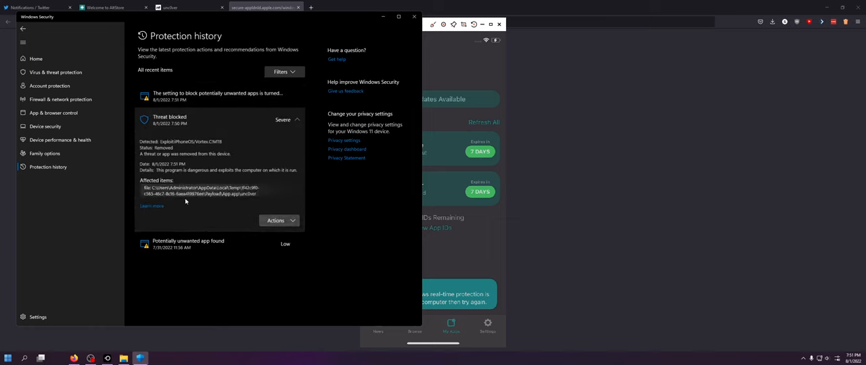
left_click(278, 221)
left_click(274, 237)
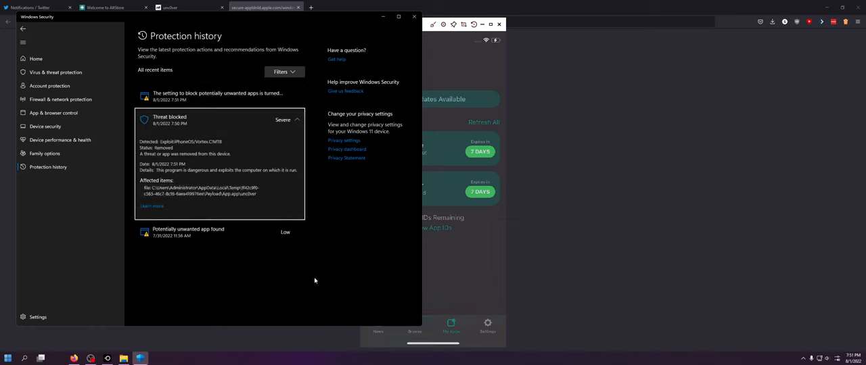
left_click(462, 272)
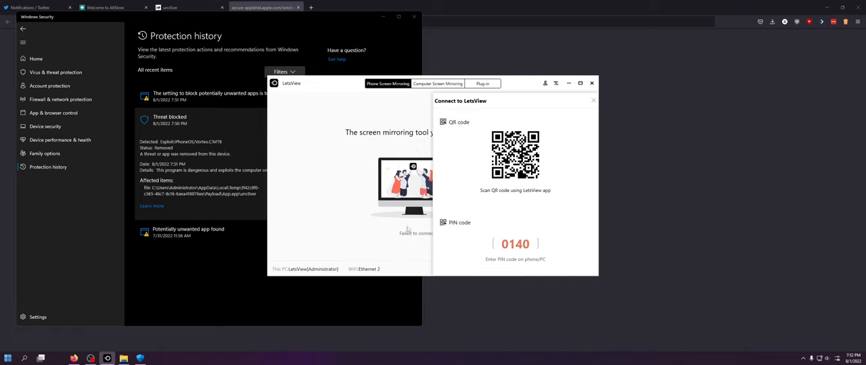
left_click(414, 16)
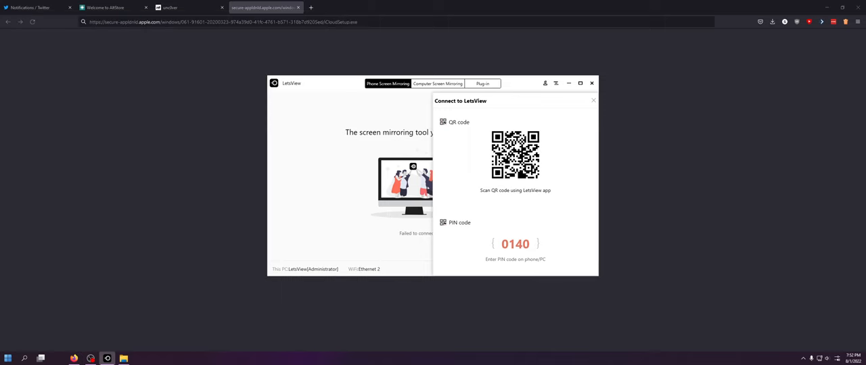